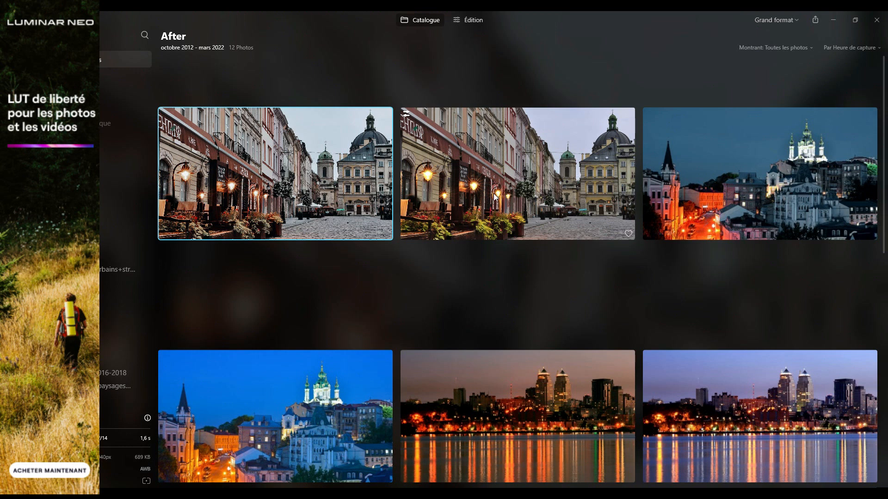
Browse the After album and open the second version of the café street photo for editing.
scroll(498, 203, "down", 3)
scroll(496, 201, "down", 7)
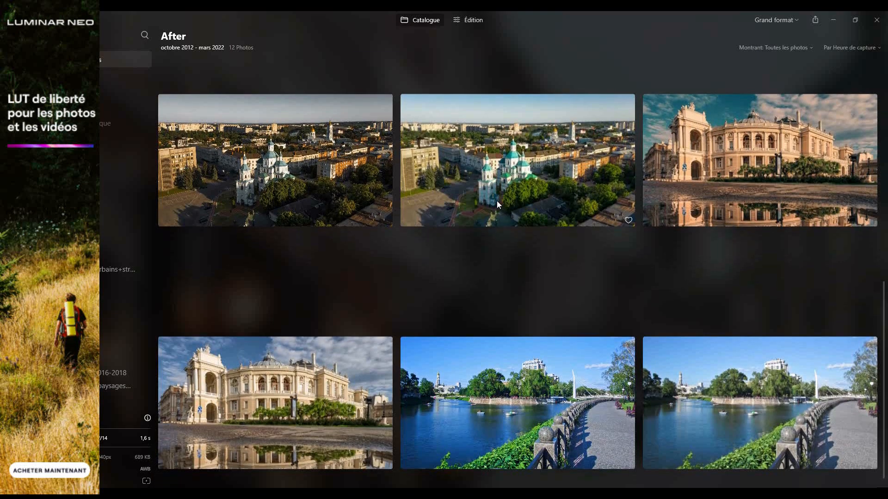
scroll(496, 201, "up", 9)
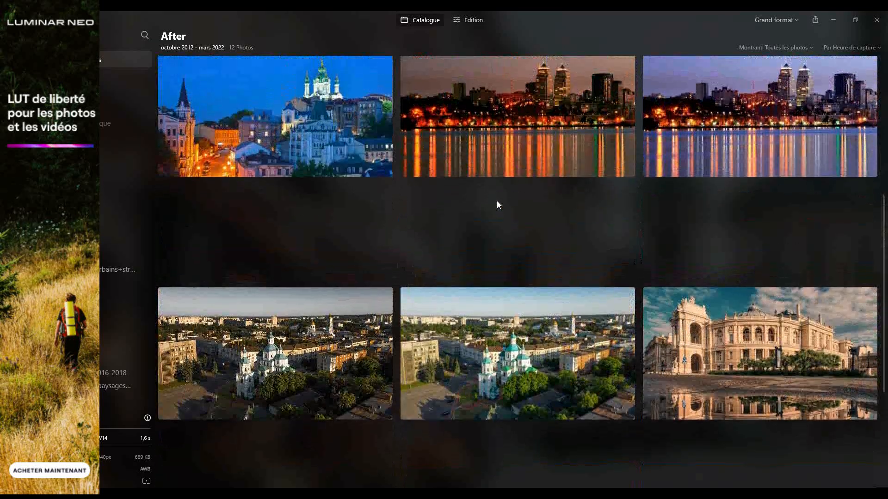
scroll(497, 201, "up", 2)
left_click(518, 181)
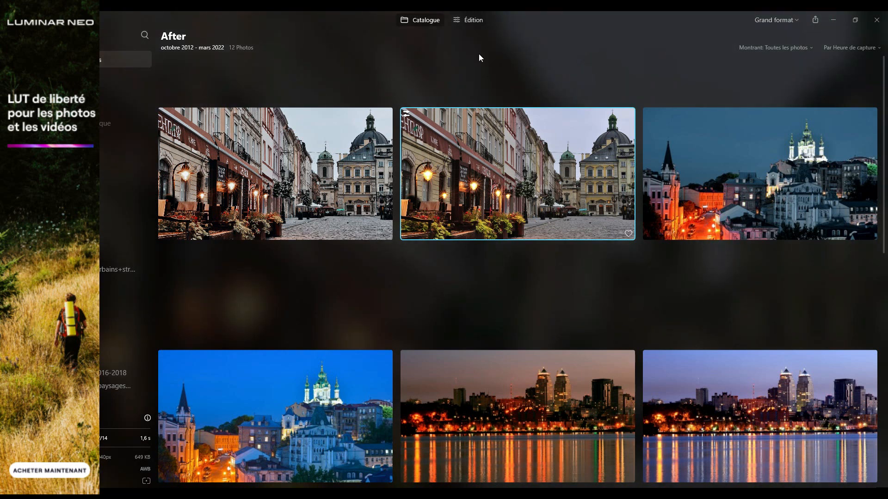
left_click(472, 21)
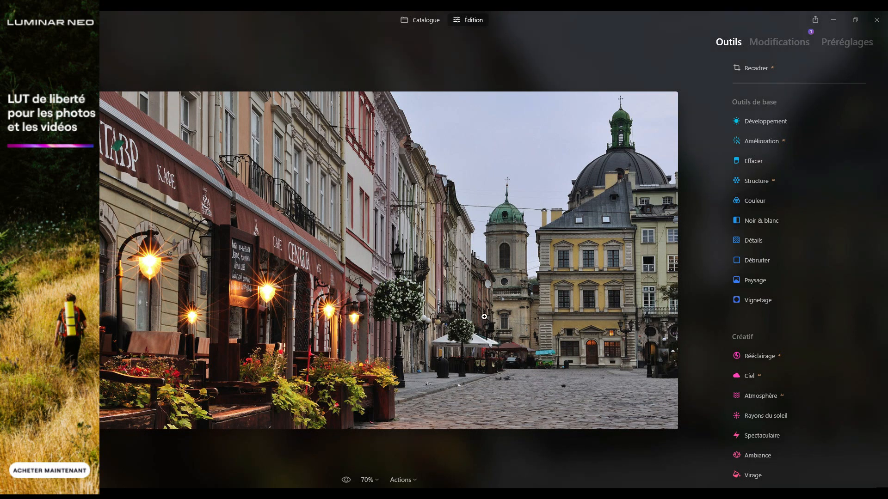
Apply the Cherkasy LUT from the Land of Freedom LUTs group using the Ambiance tool.
scroll(755, 281, "down", 3)
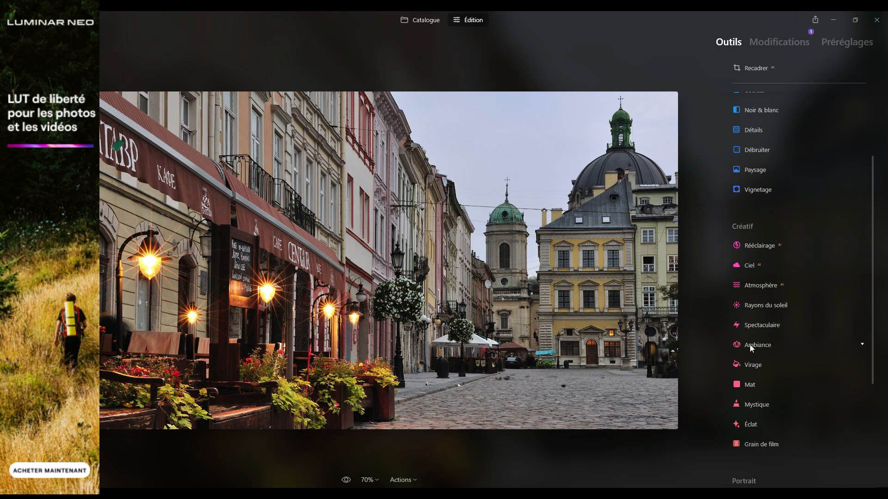
left_click(750, 345)
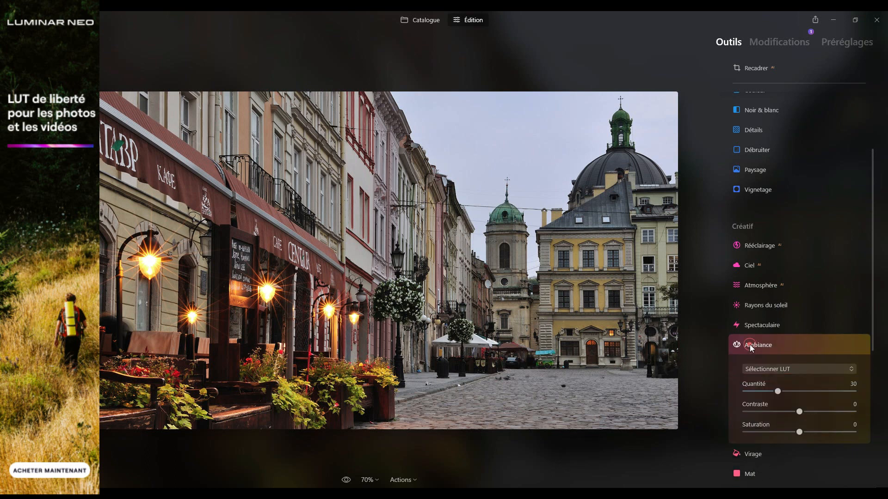
left_click(788, 368)
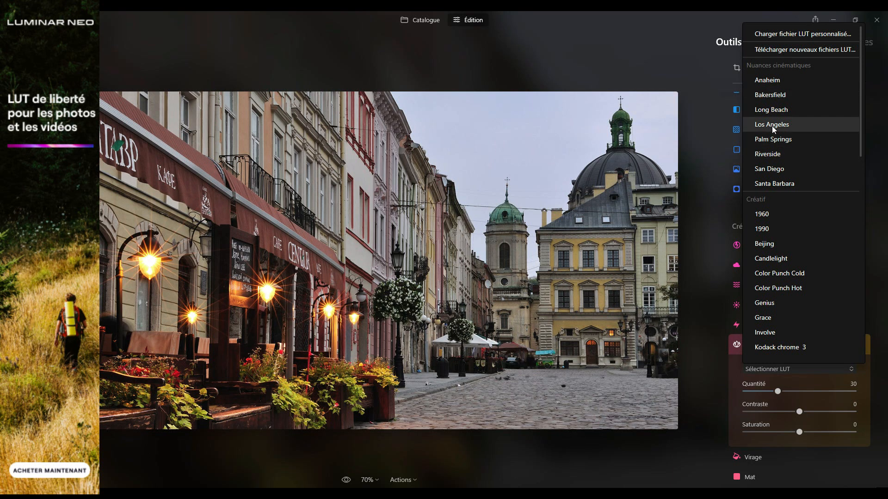
scroll(775, 127, "down", 1)
scroll(774, 170, "down", 5)
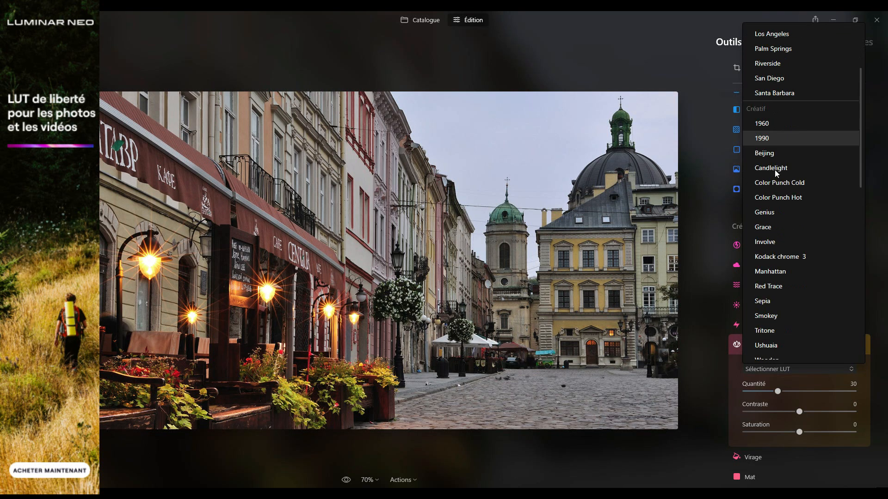
scroll(775, 170, "down", 7)
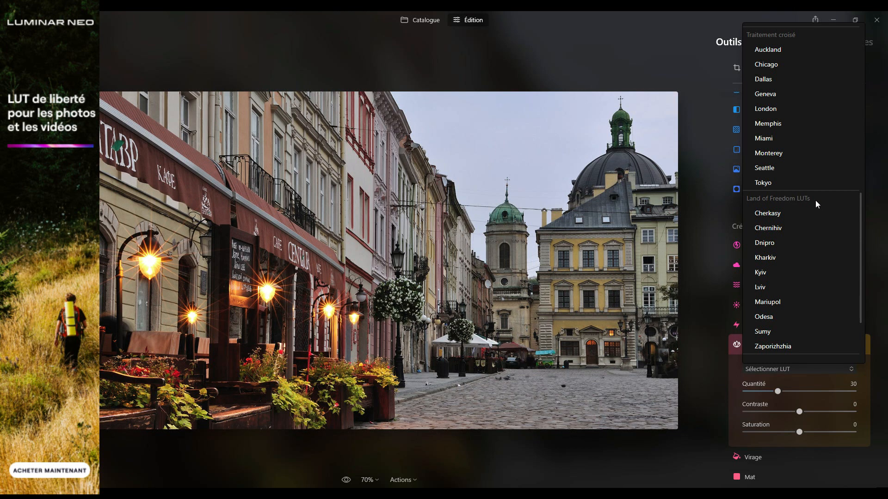
scroll(815, 200, "down", 1)
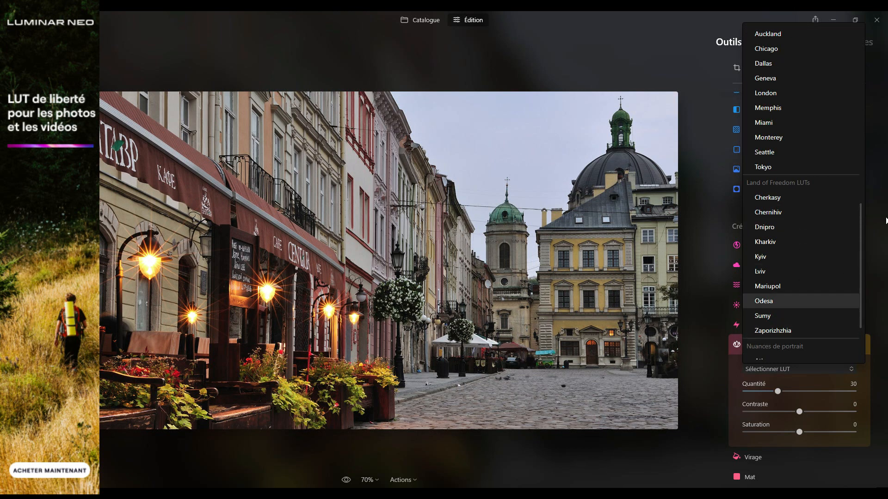
left_click(771, 199)
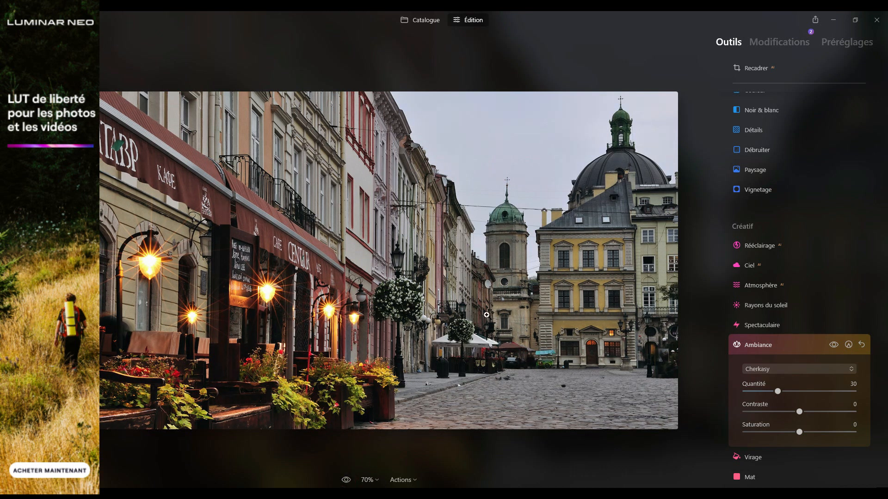
Tune the Cherkasy LUT to Quantité 67, Contraste -28 and Saturation 8.
scroll(792, 314, "down", 3)
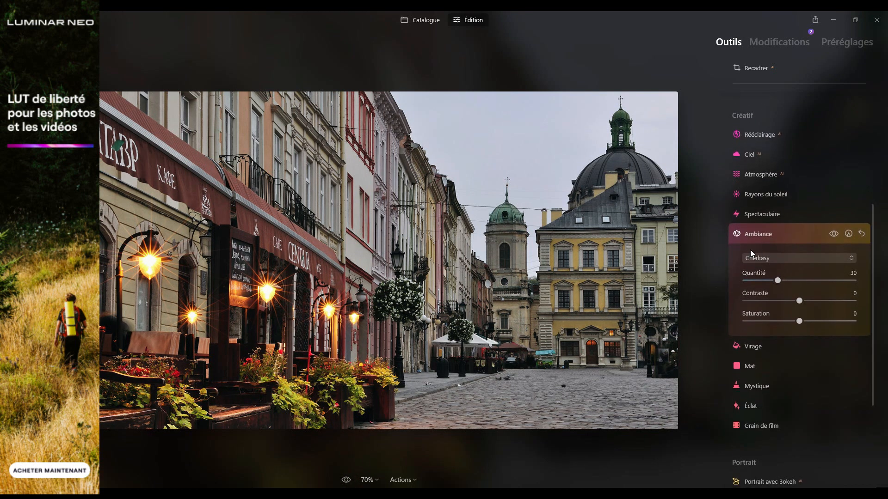
left_click_drag(780, 282, 854, 283)
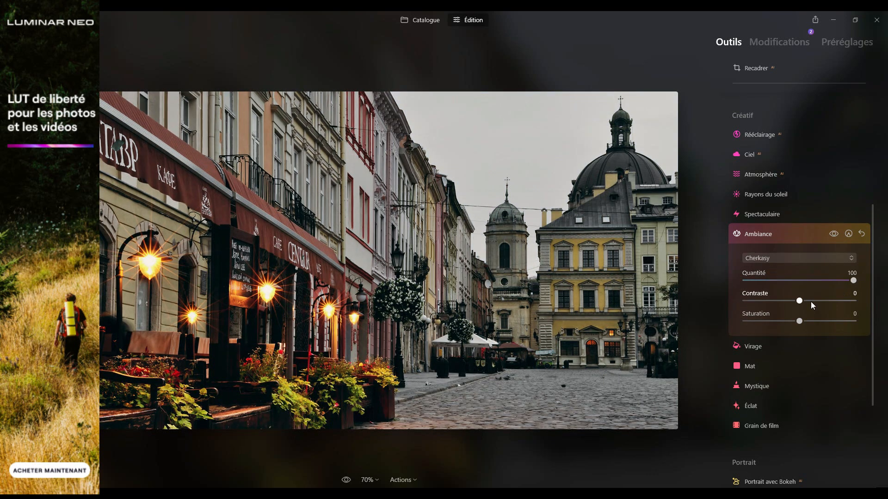
left_click_drag(810, 300, 861, 301)
left_click_drag(799, 321, 715, 321)
left_click(815, 321)
left_click_drag(816, 321, 802, 321)
left_click_drag(853, 301, 784, 300)
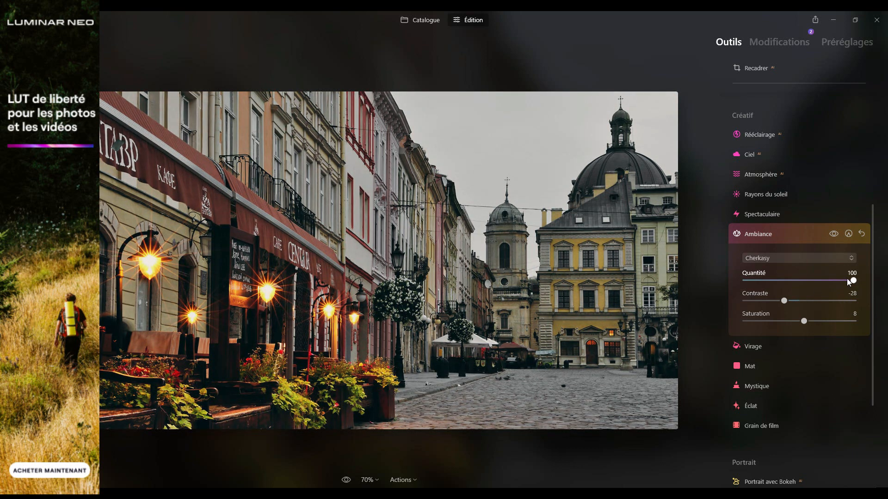
left_click_drag(852, 281, 831, 281)
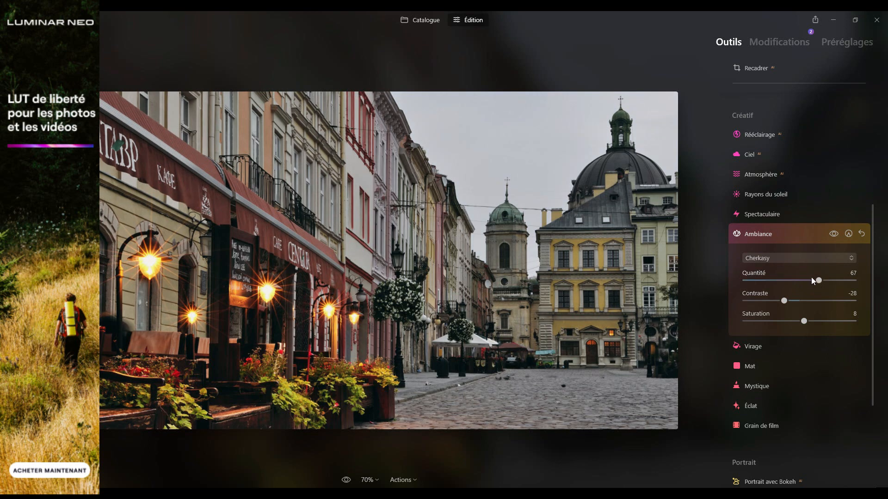
Switch the Ambiance LUT to Chernihiv and set its Quantité to 100.
left_click(803, 258)
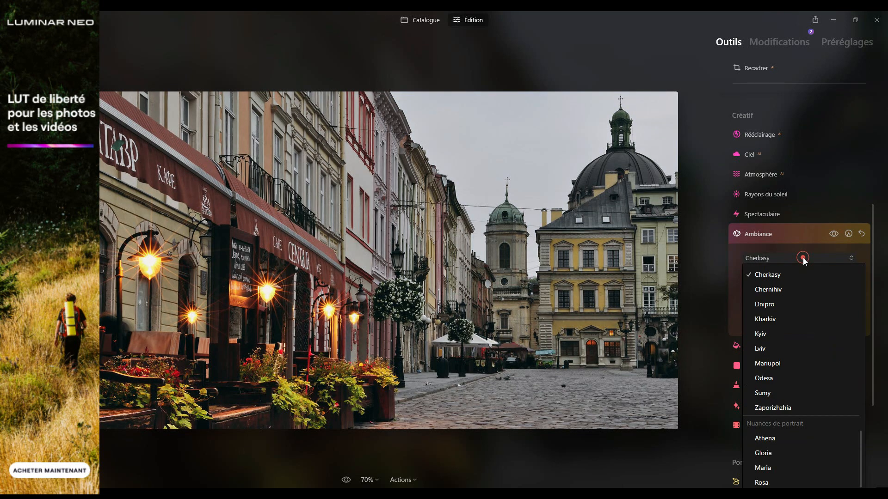
left_click(778, 289)
left_click(855, 282)
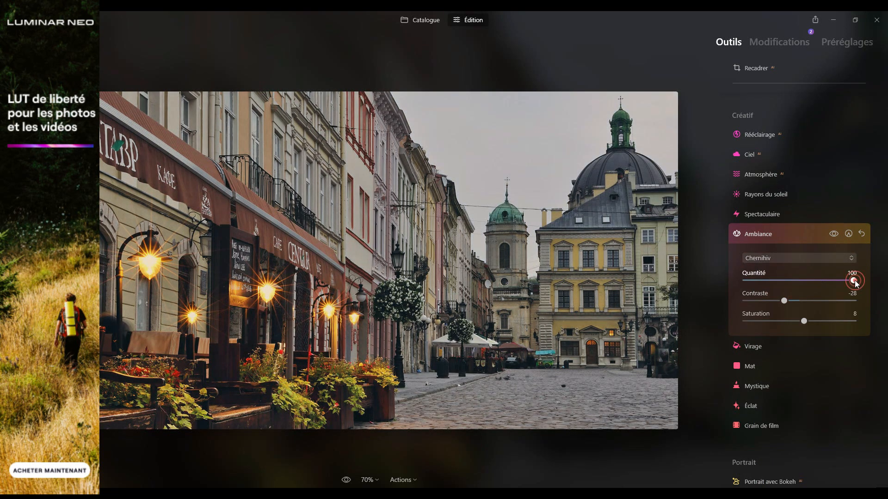
Change the Ambiance LUT to Kyiv and reduce its Quantité to 76.
left_click(809, 258)
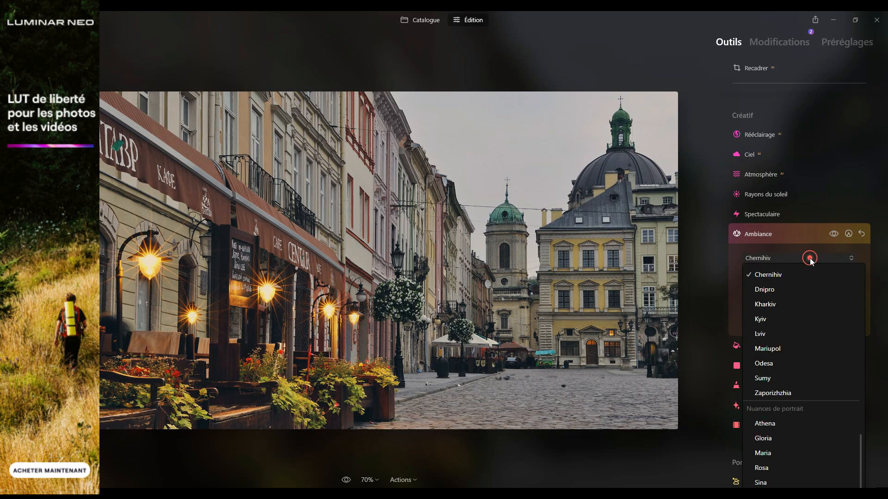
left_click(766, 318)
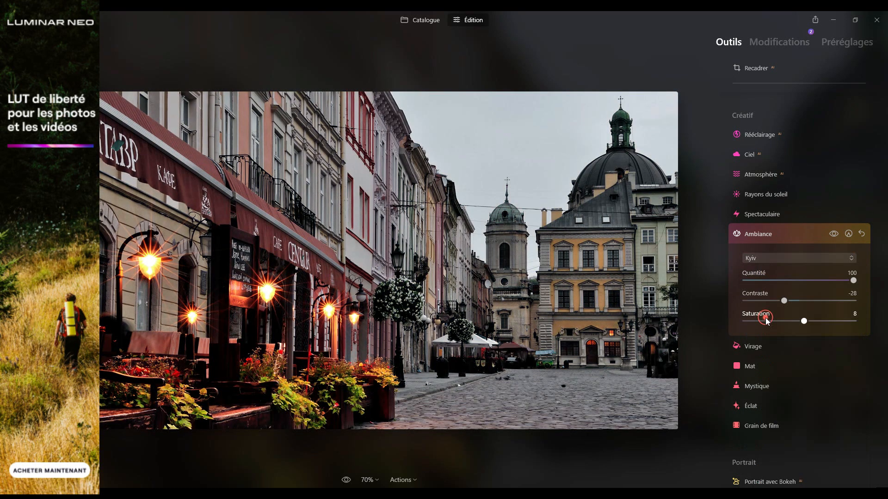
left_click_drag(853, 280, 818, 281)
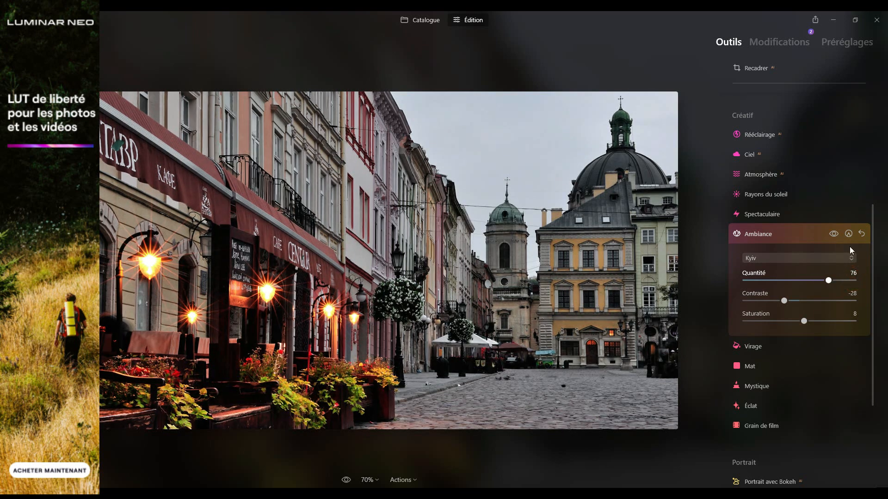
Load the custom LUT file Chernihiv.cube from the nested Land of Freedom LUTs folder into the Ambiance tool.
left_click(800, 259)
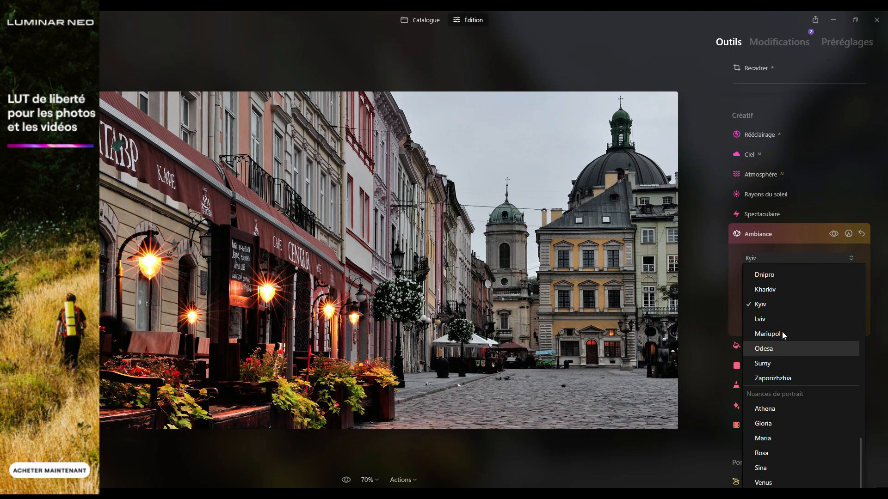
left_click(707, 254)
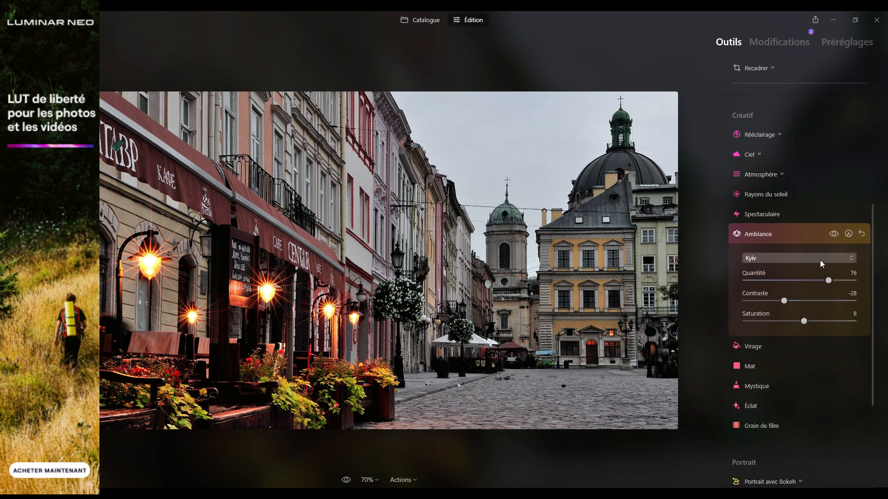
left_click(834, 259)
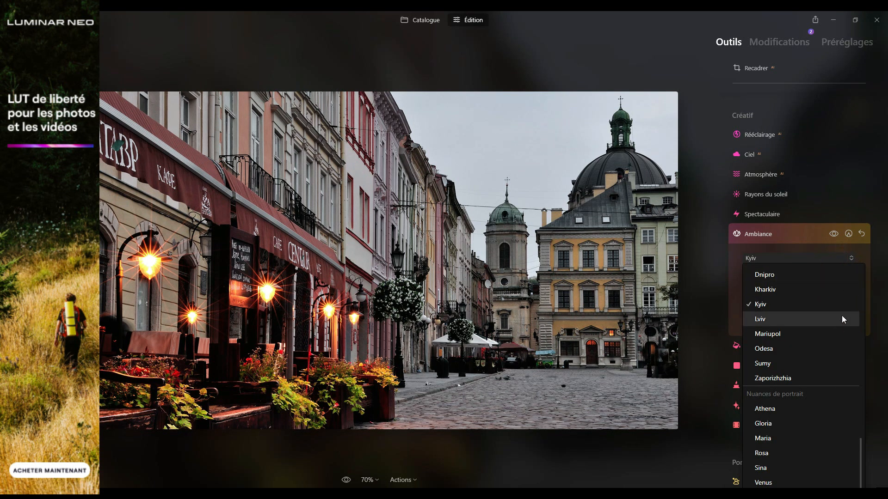
scroll(832, 319, "up", 10)
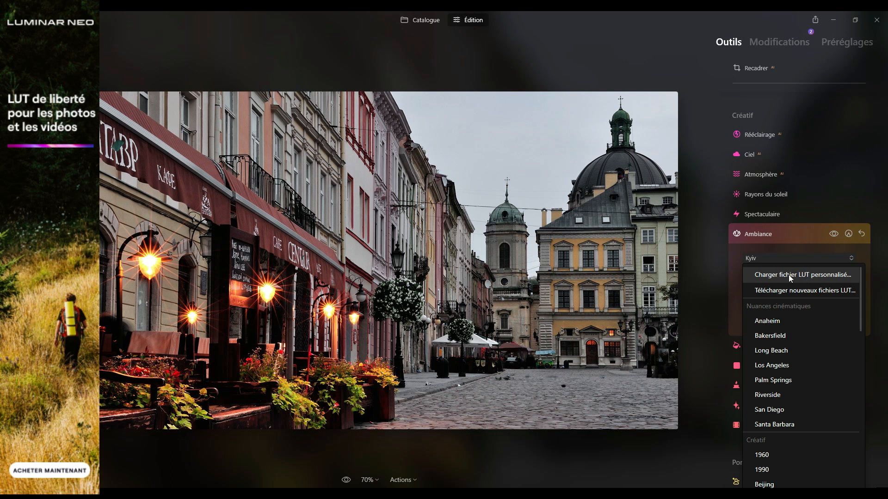
left_click(796, 276)
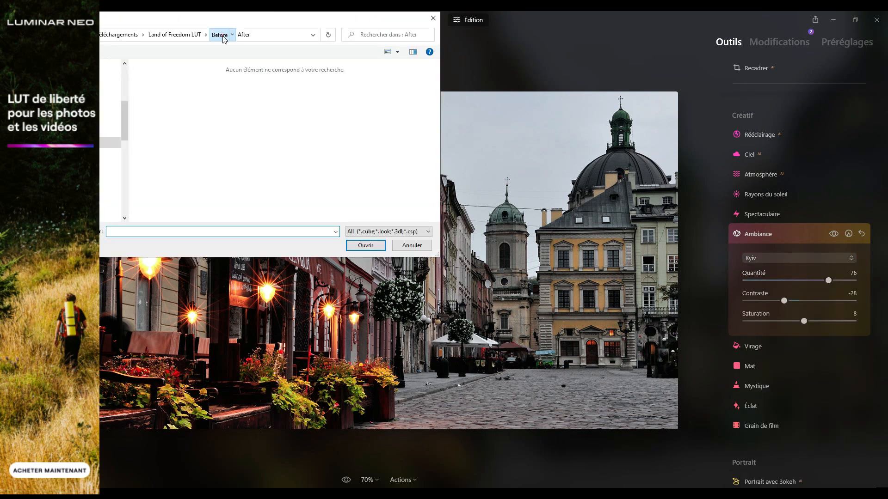
left_click(219, 35)
left_click(175, 35)
double_click(174, 78)
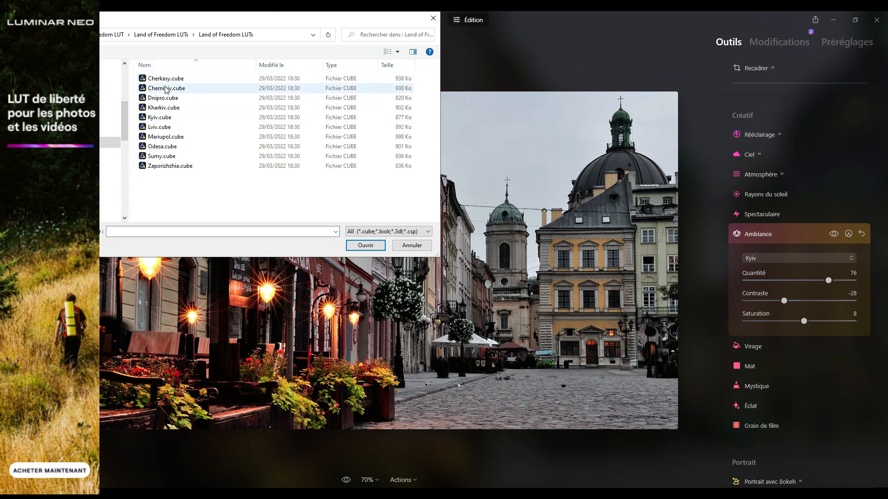
double_click(167, 88)
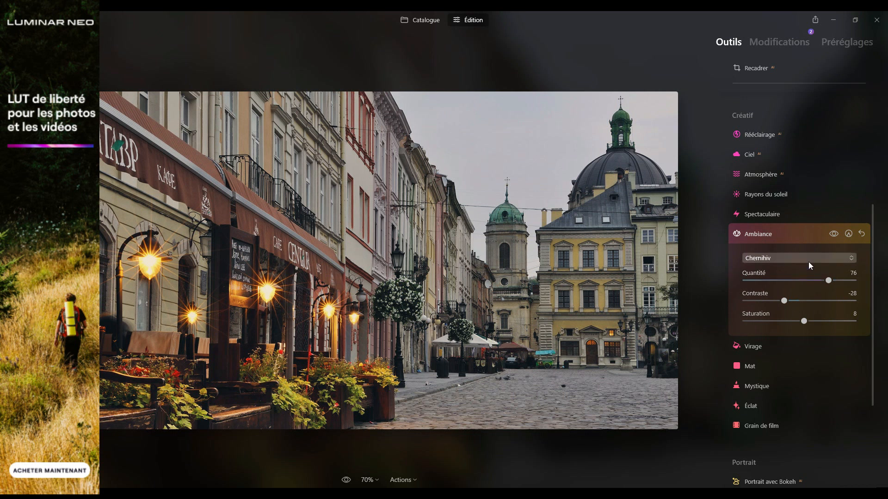
Go to the online source for new LUT files and browse the LUT collections on the Luminar Marketplace.
left_click(838, 259)
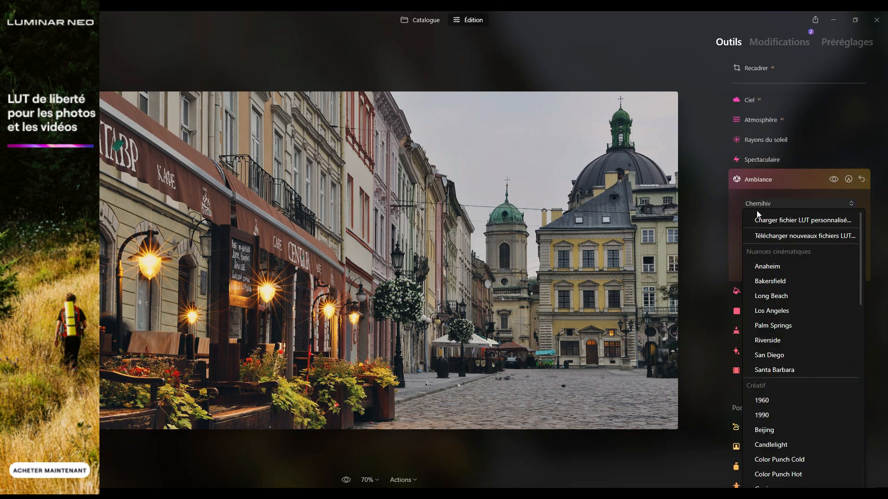
left_click(768, 237)
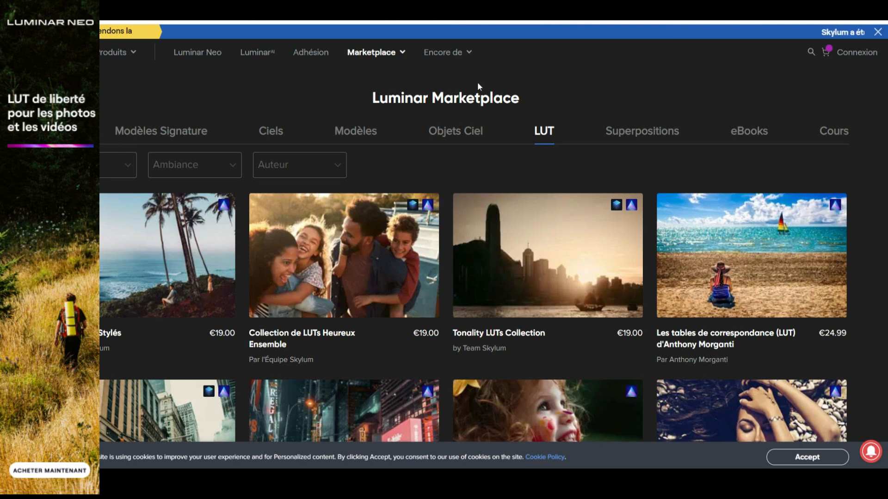
mouse_move(391, 254)
scroll(392, 253, "down", 5)
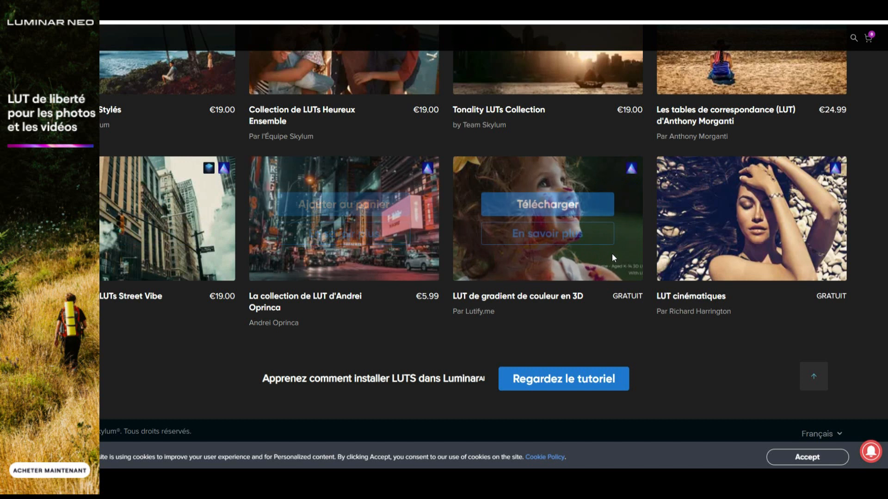
scroll(522, 273, "up", 5)
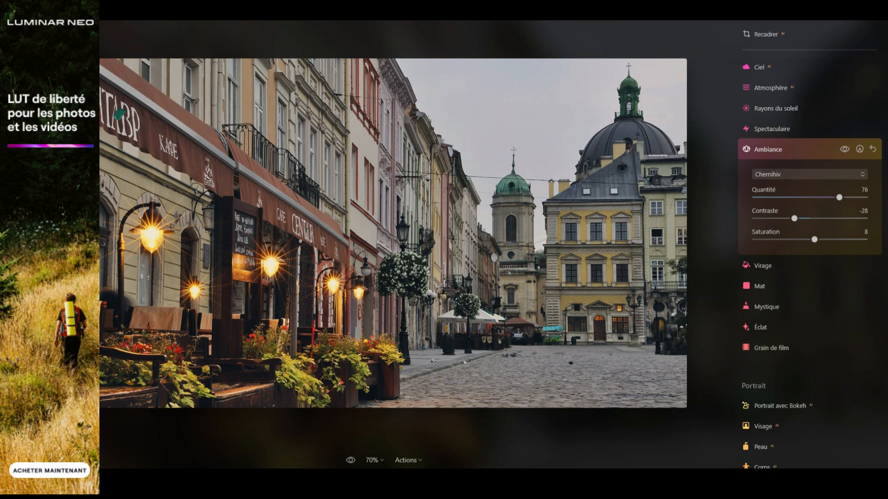
Switch to File Explorer and copy the inner Land of Freedom LUTs folder from inside the outer Land of Freedom LUTs folder.
mouse_move(287, 483)
left_click(359, 415)
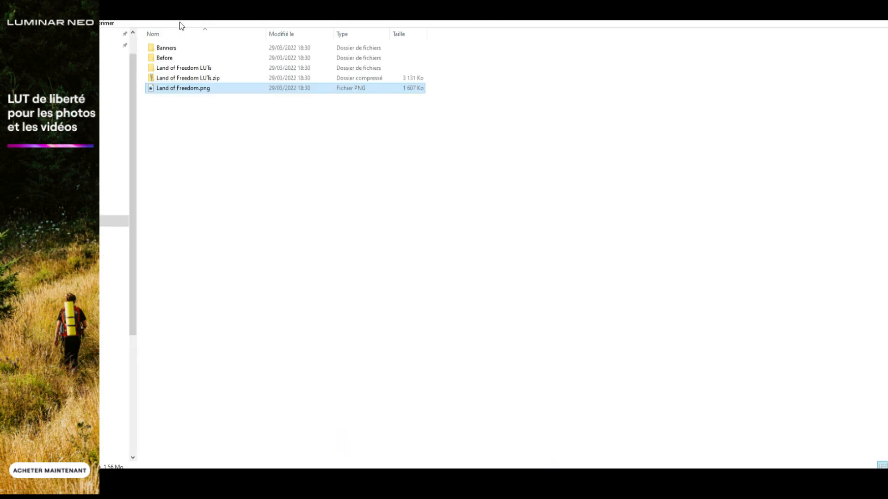
double_click(182, 67)
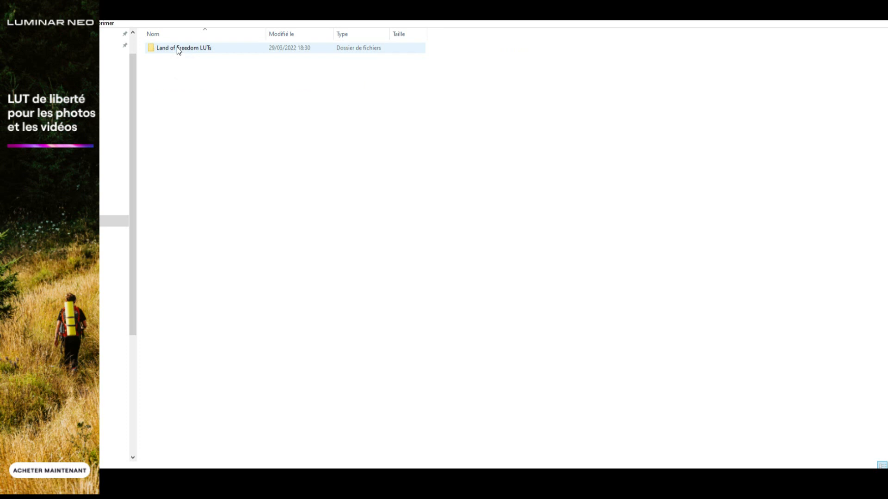
left_click(178, 49)
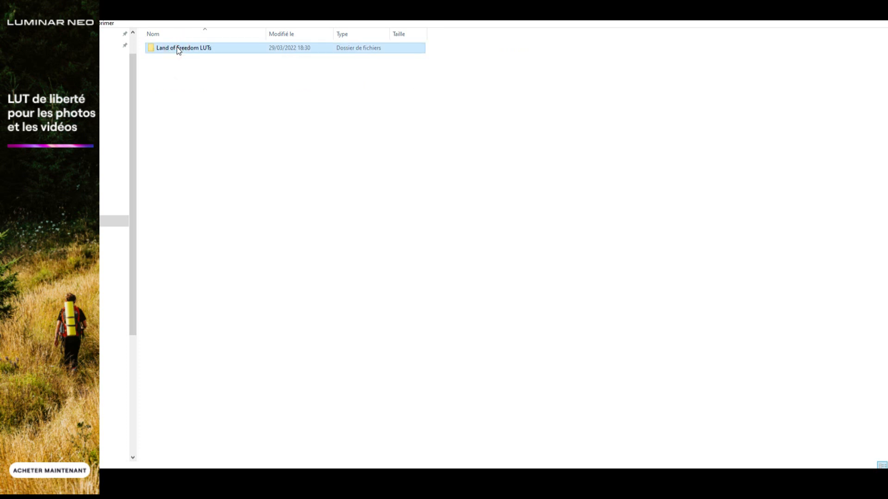
right_click(177, 47)
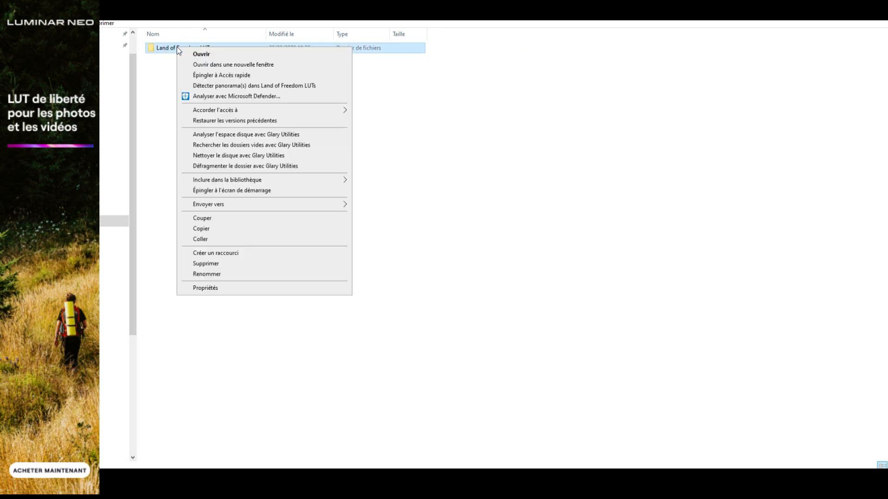
left_click(202, 229)
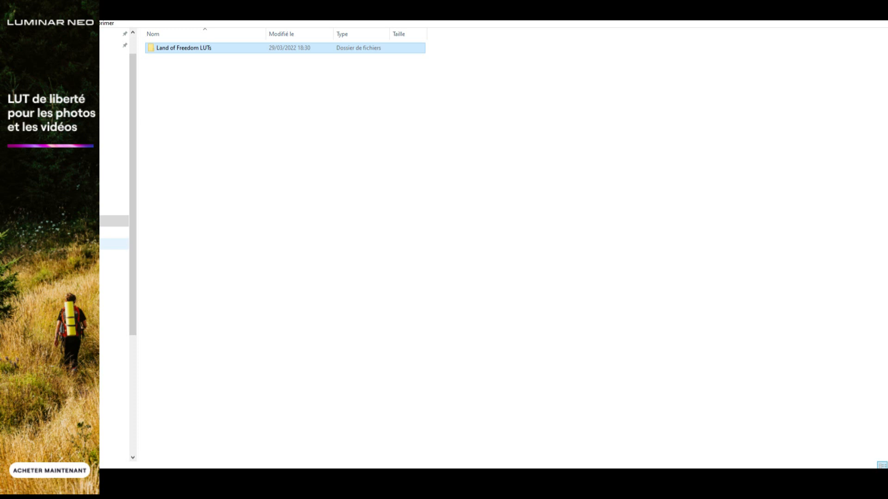
Go to the LutFiles folder inside Luminar Neo's Data folder, under Programmes and Skylum.
left_click(114, 244)
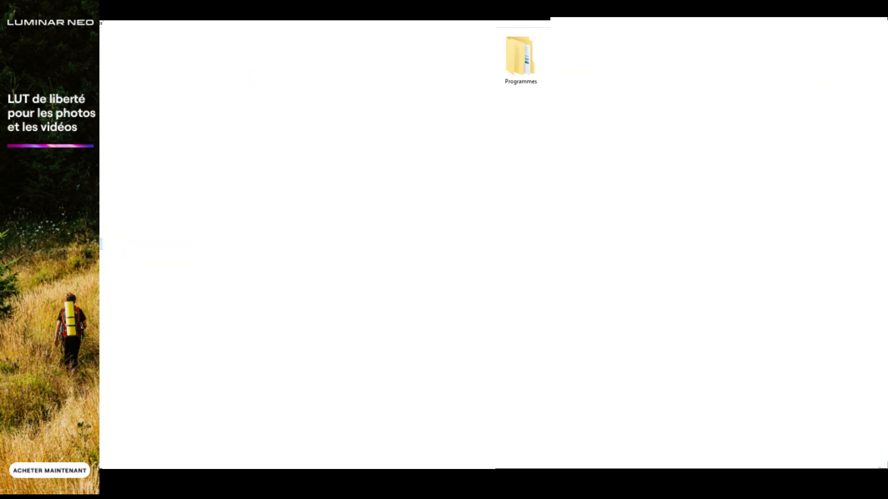
double_click(518, 66)
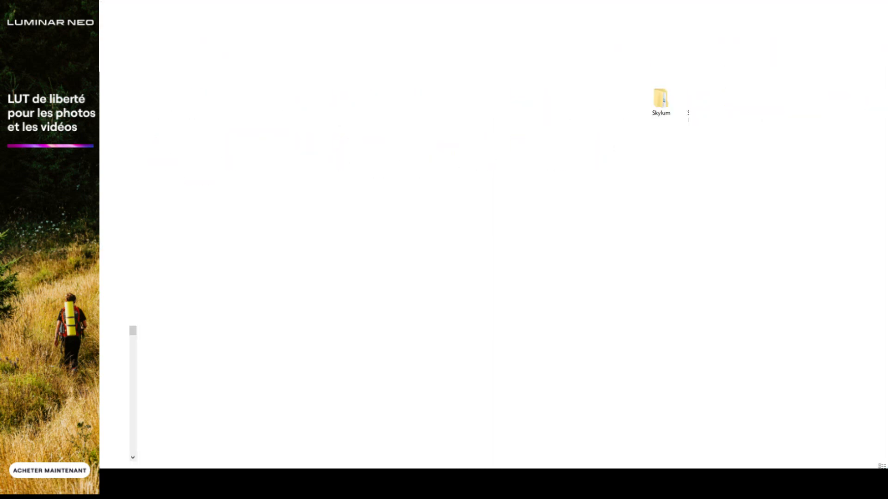
double_click(660, 106)
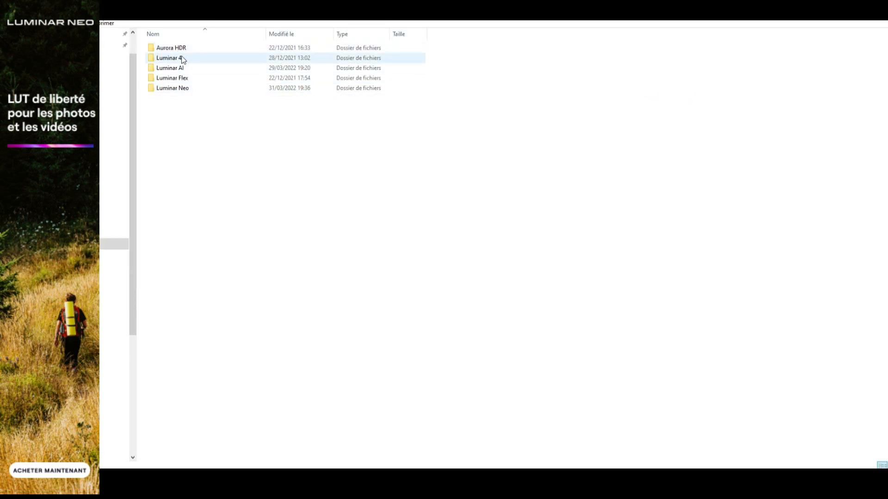
mouse_move(183, 59)
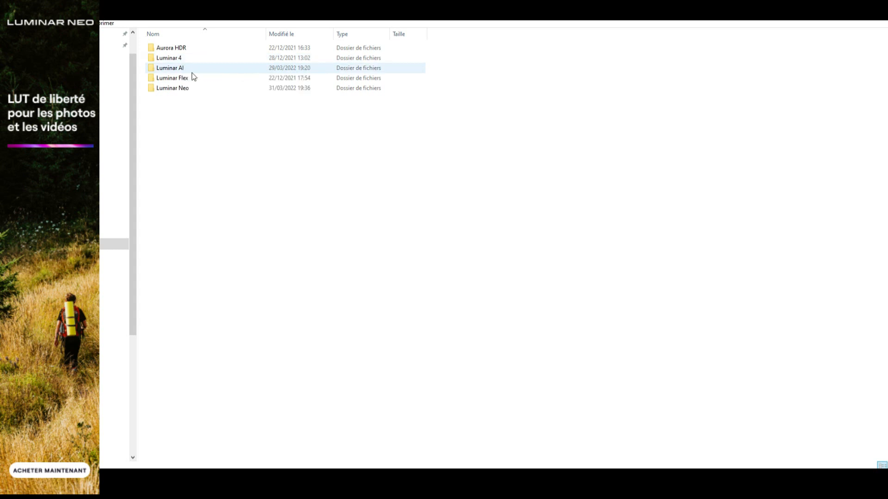
double_click(171, 89)
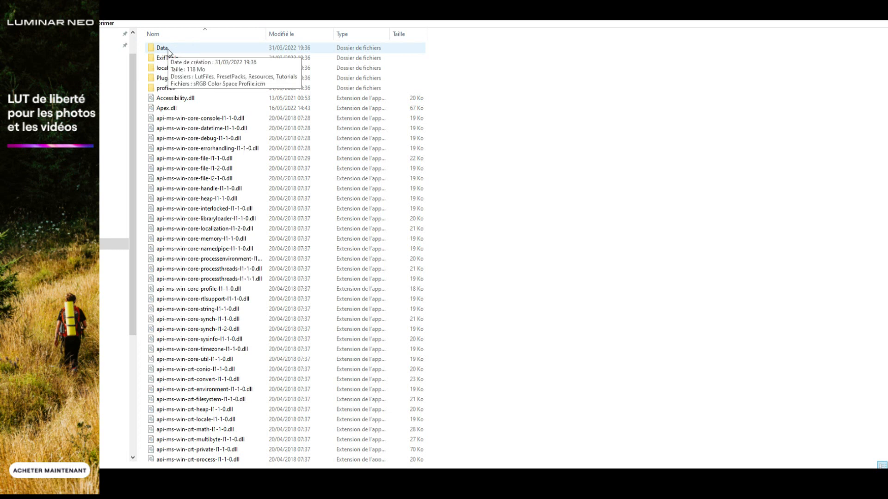
double_click(168, 49)
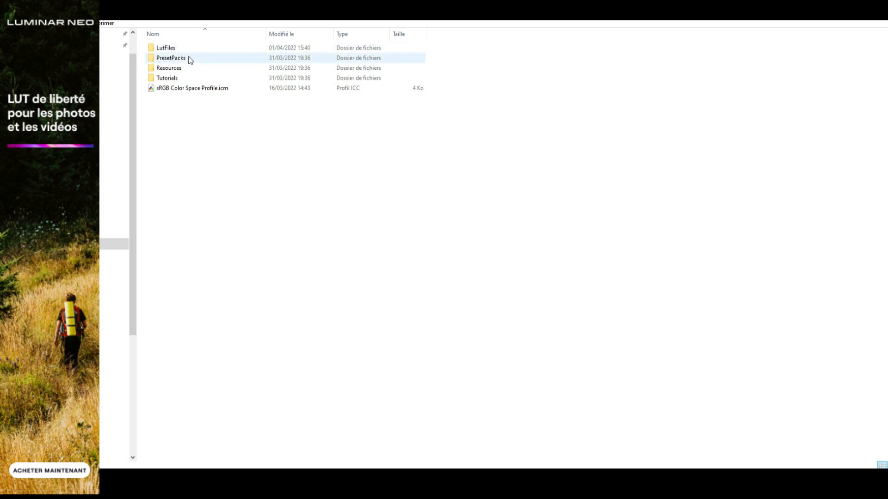
double_click(164, 49)
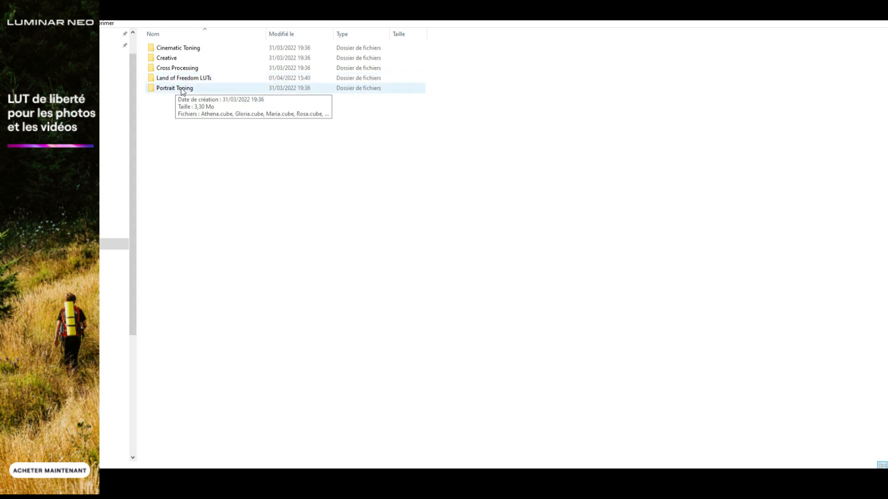
Try to paste the copied Land of Freedom LUTs folder into LutFiles, and cancel the replacement of existing files.
right_click(189, 123)
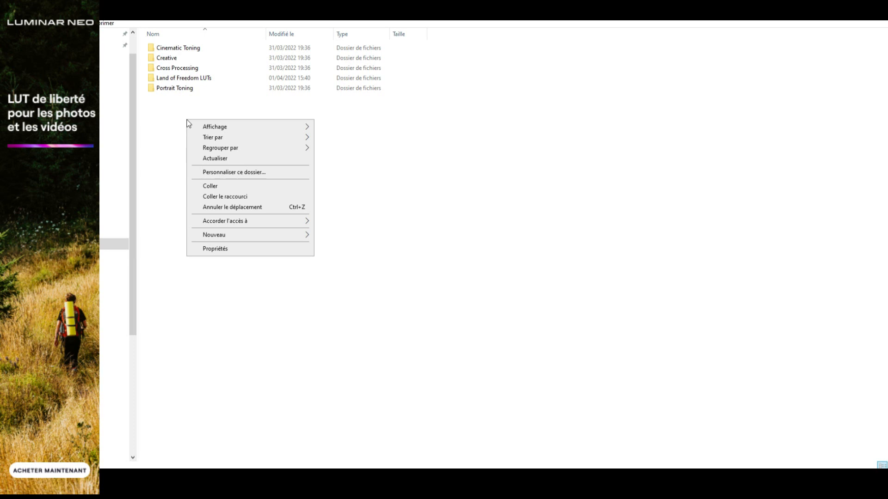
left_click(205, 184)
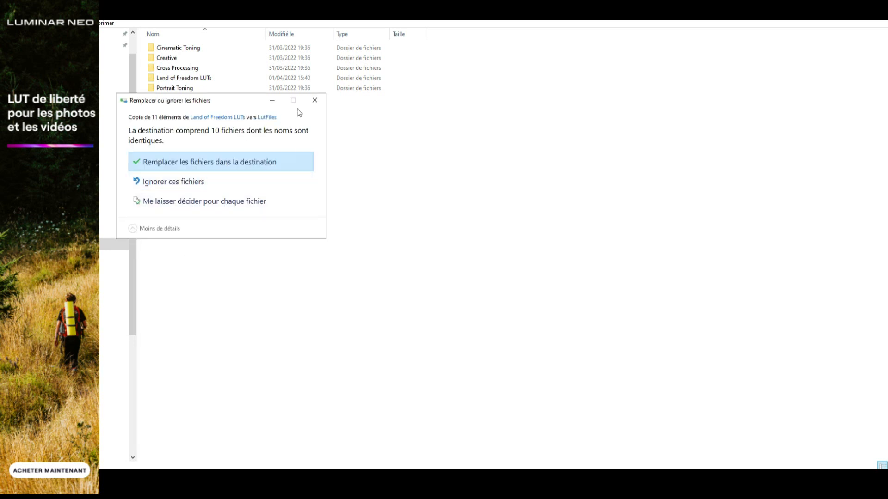
left_click(314, 100)
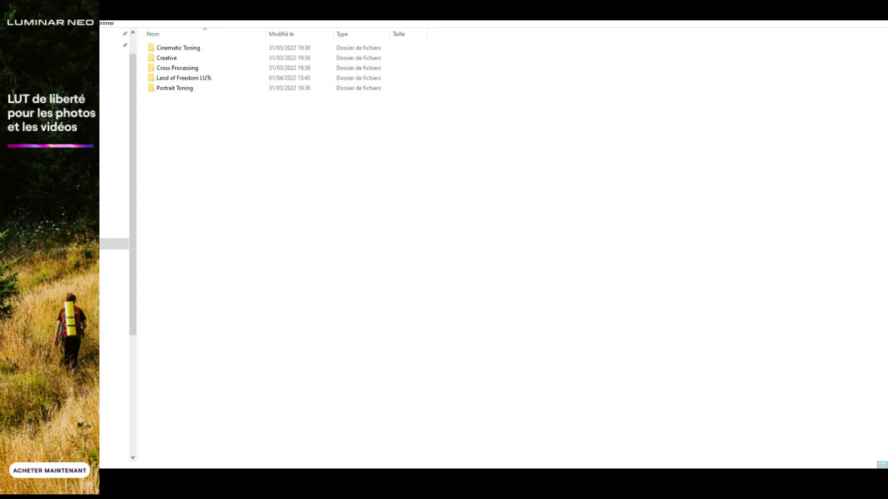
Return to the Skylum folder and look at the LUT files stored in Luminar Flex's Data folder.
key("alt+Left")
key("alt+Left")
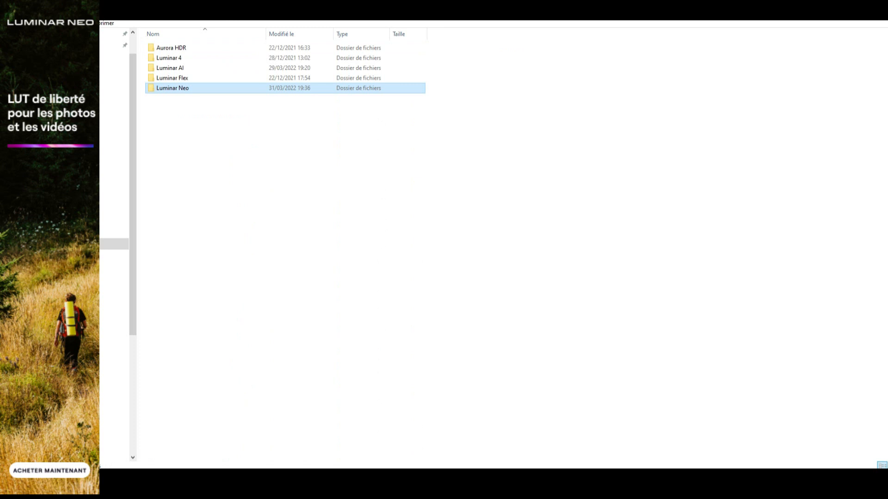
double_click(181, 77)
double_click(166, 47)
double_click(165, 58)
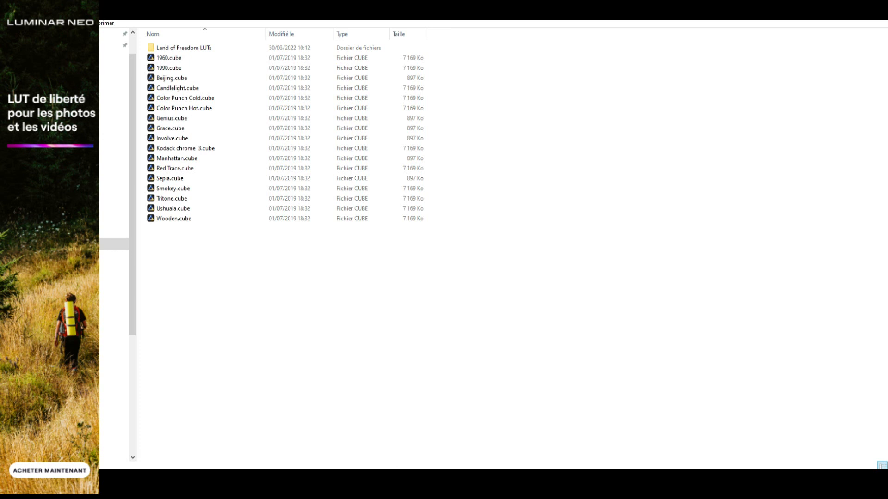
key("alt+Left")
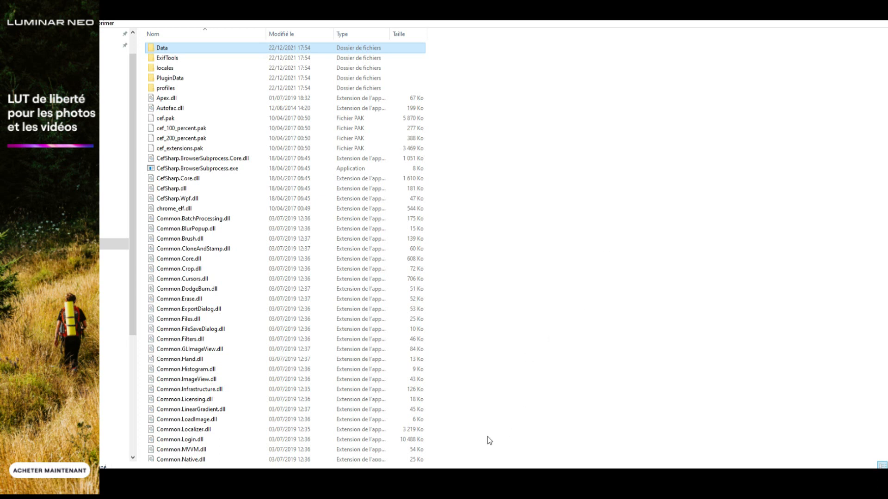
Switch back to Luminar Neo with the street photo.
mouse_move(471, 483)
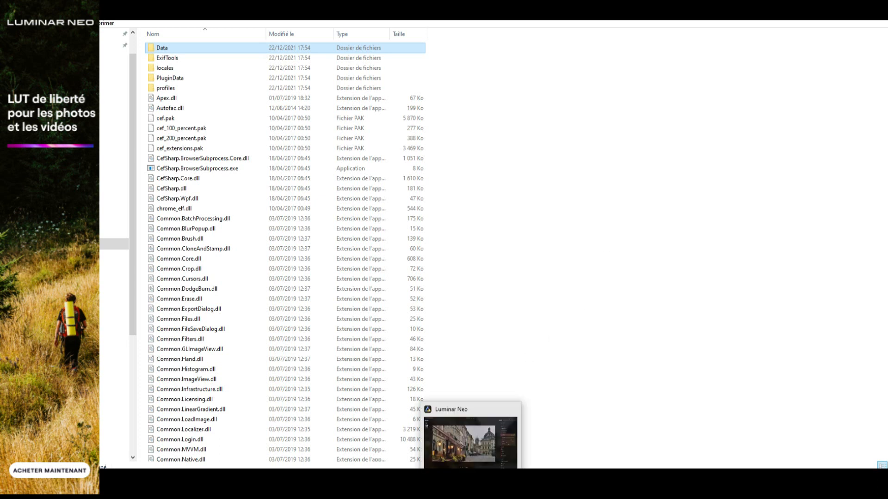